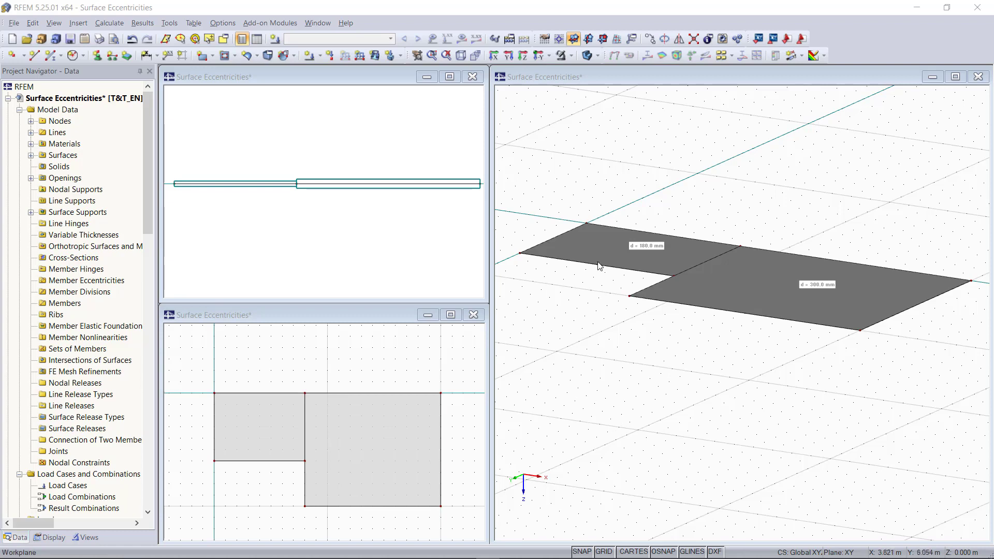
{"action": "left_click", "coordinate": [768, 294]}
{"action": "left_click", "coordinate": [620, 256]}
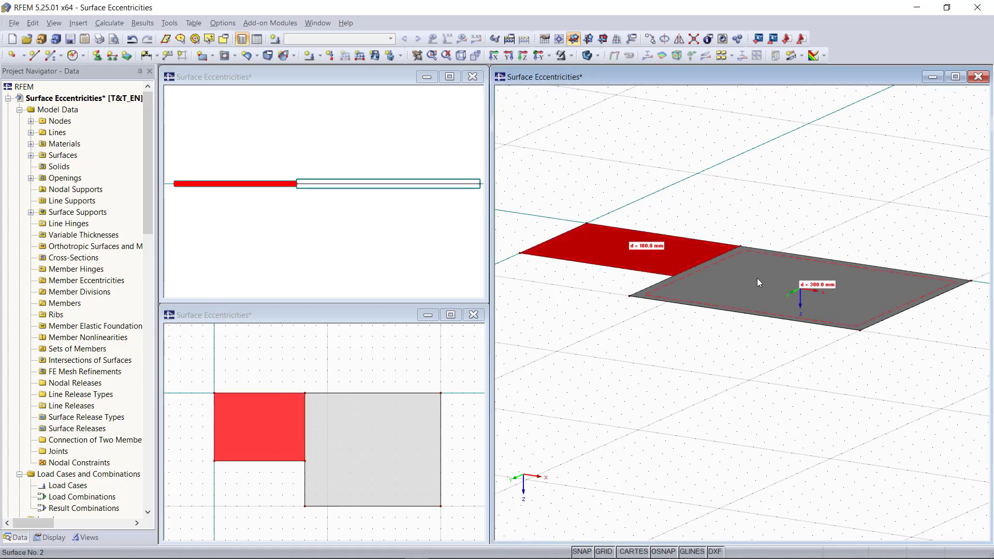
{"action": "left_click", "coordinate": [757, 278]}
{"action": "left_click", "coordinate": [674, 370]}
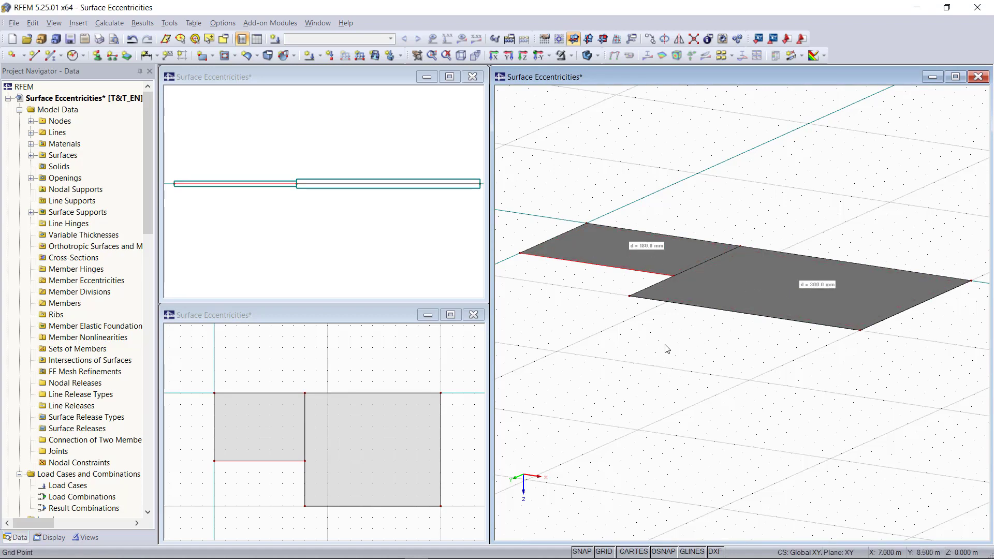
Render the model's surfaces as filled including thickness with edges
{"action": "left_click", "coordinate": [65, 537]}
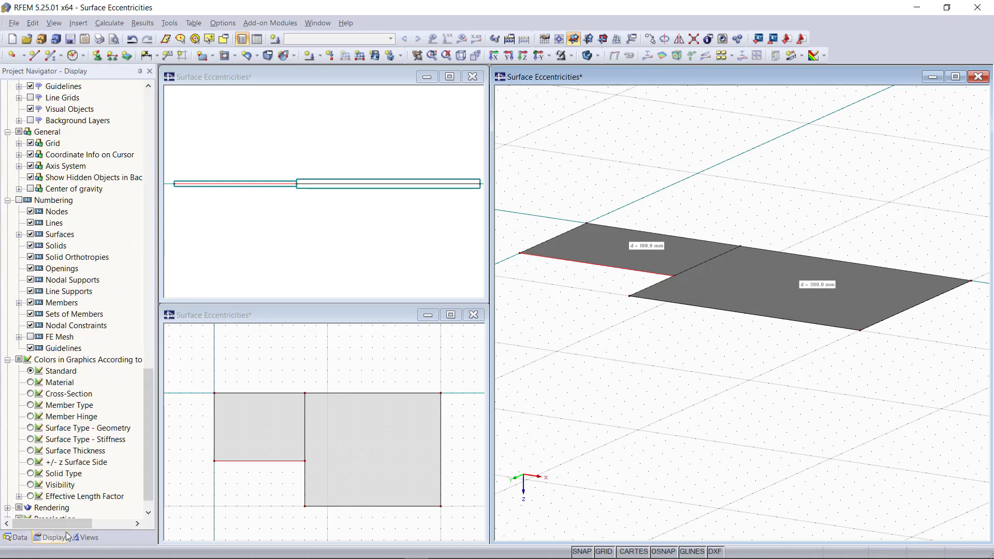
{"action": "scroll", "coordinate": [72, 481], "scroll_direction": "down", "scroll_amount": 1}
{"action": "left_click", "coordinate": [7, 484]}
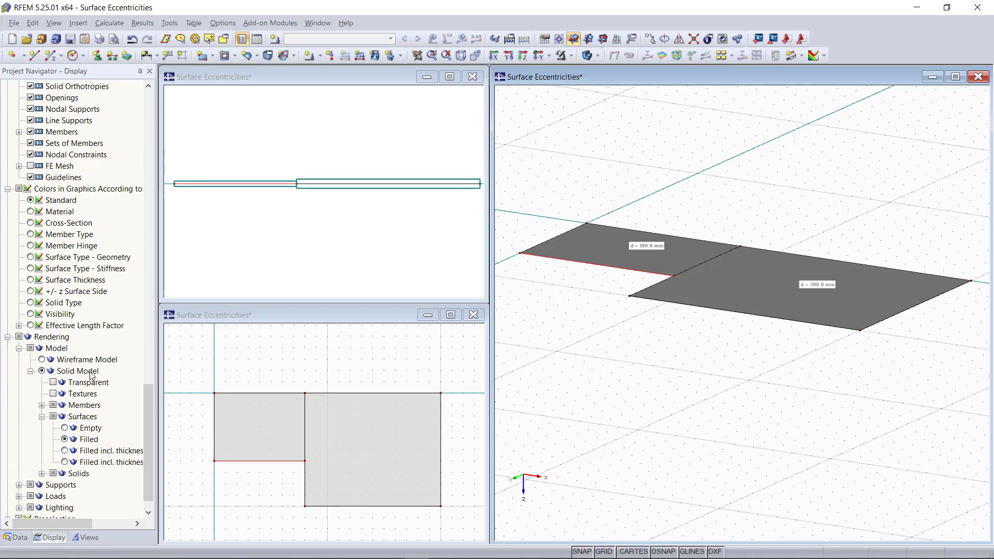
{"action": "left_click", "coordinate": [65, 462]}
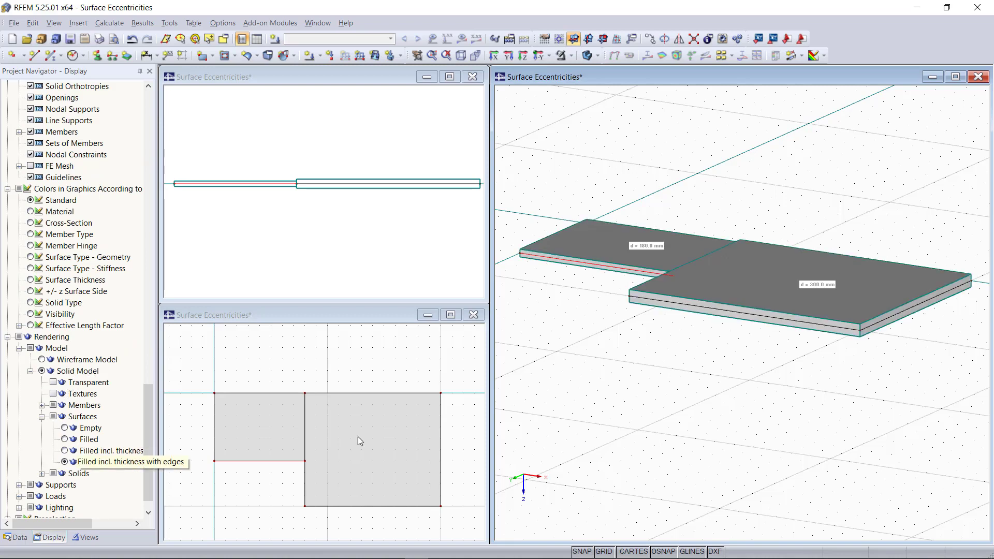
{"action": "left_click", "coordinate": [692, 364]}
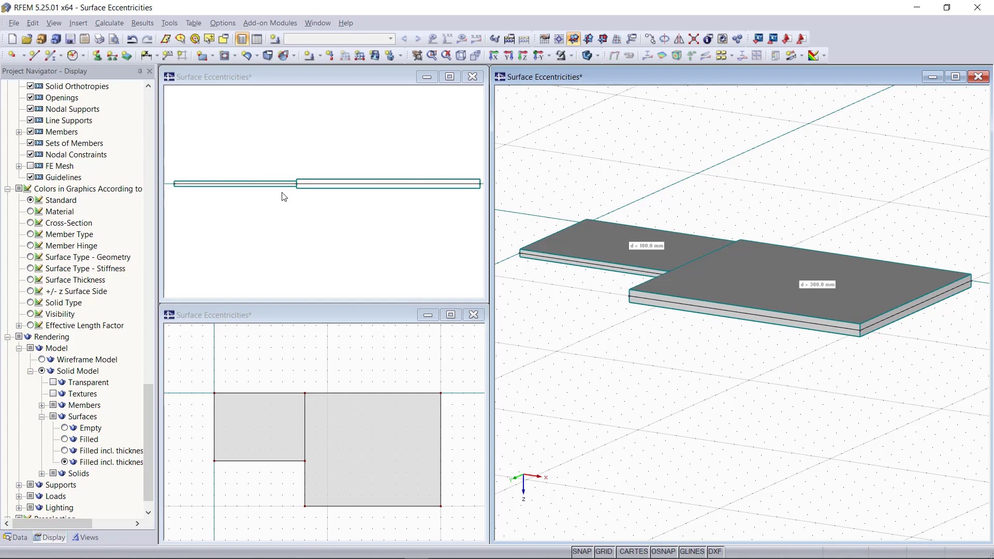
Set the eccentricity ez of the 180 mm thick surface to -60 mm and inspect its junction with the 300 mm surface in the side view
{"action": "double_click", "coordinate": [604, 250]}
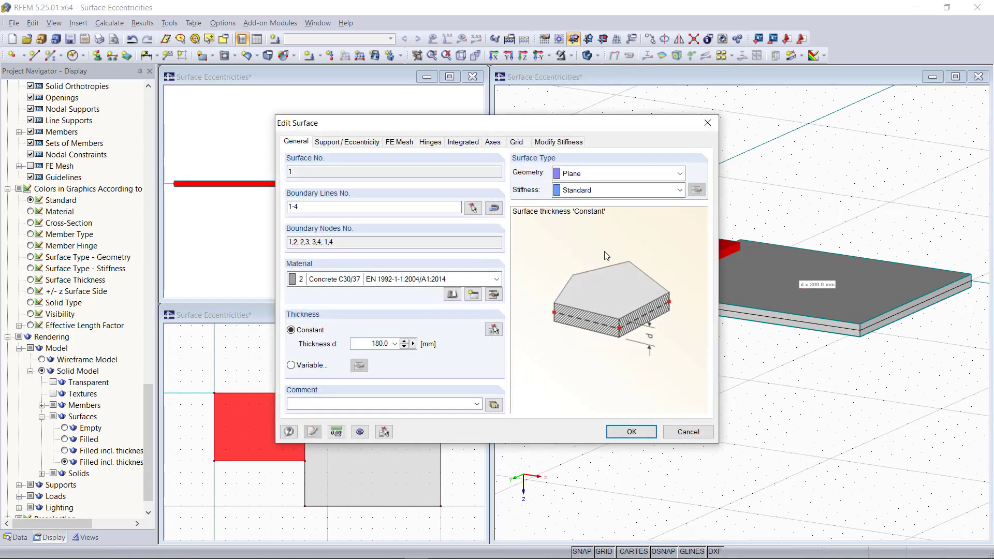
{"action": "left_click", "coordinate": [360, 143]}
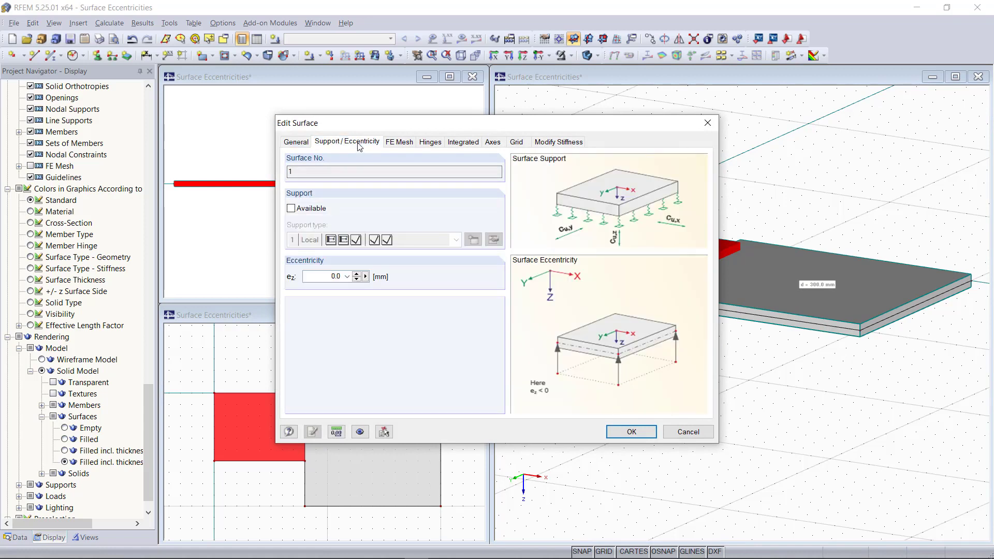
{"action": "left_click", "coordinate": [336, 276]}
{"action": "type", "text": "-60"}
{"action": "left_click", "coordinate": [619, 429]}
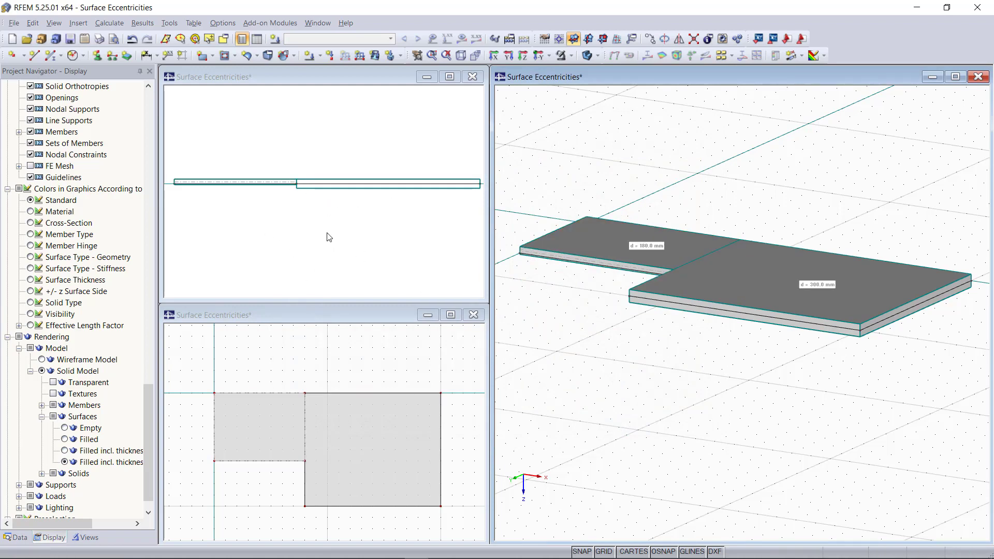
{"action": "scroll", "coordinate": [293, 167], "scroll_direction": "up", "scroll_amount": 2}
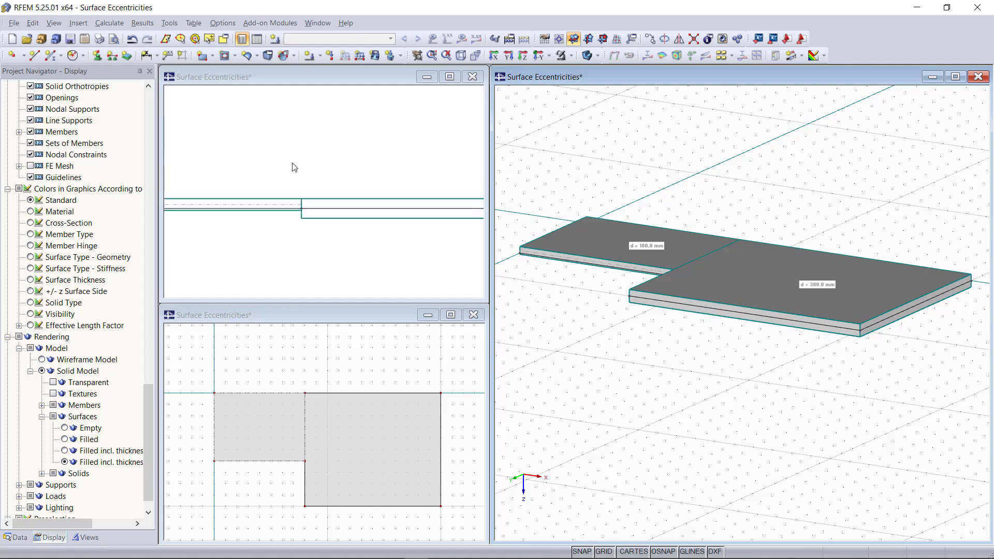
{"action": "scroll", "coordinate": [294, 167], "scroll_direction": "up", "scroll_amount": 1}
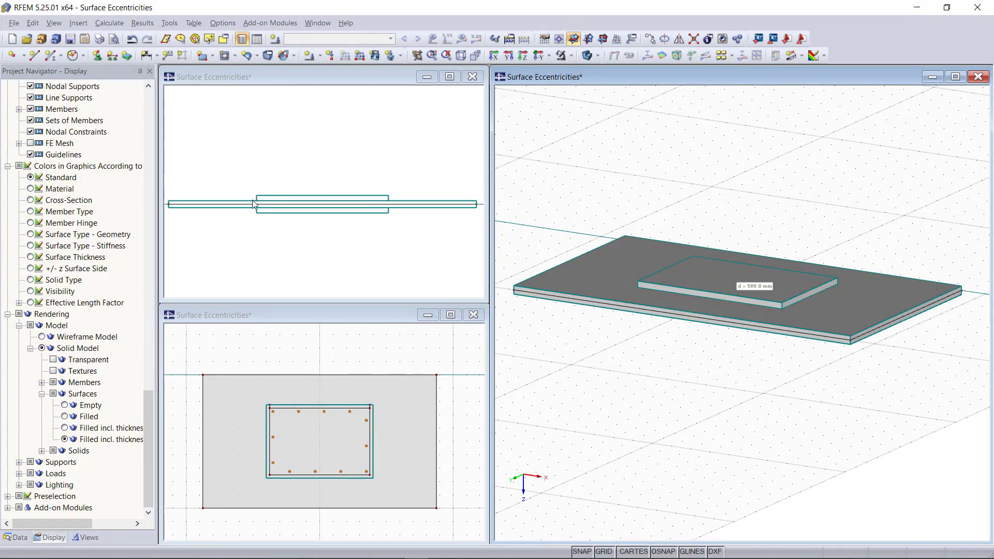
Set the eccentricity ez of the inner 500 mm thick surface to 150 mm, keeping its surface support
{"action": "left_click", "coordinate": [598, 293]}
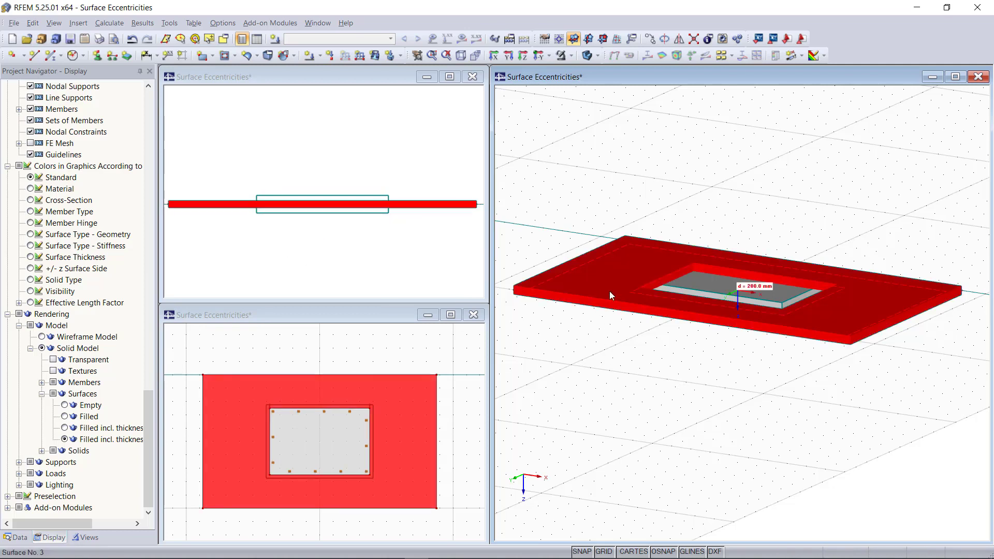
{"action": "left_click", "coordinate": [666, 287]}
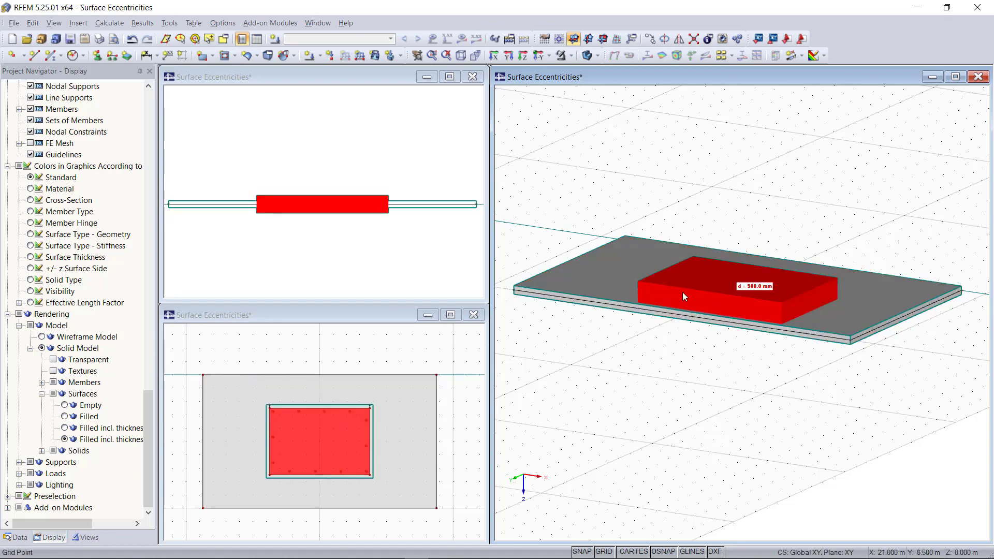
{"action": "double_click", "coordinate": [680, 293]}
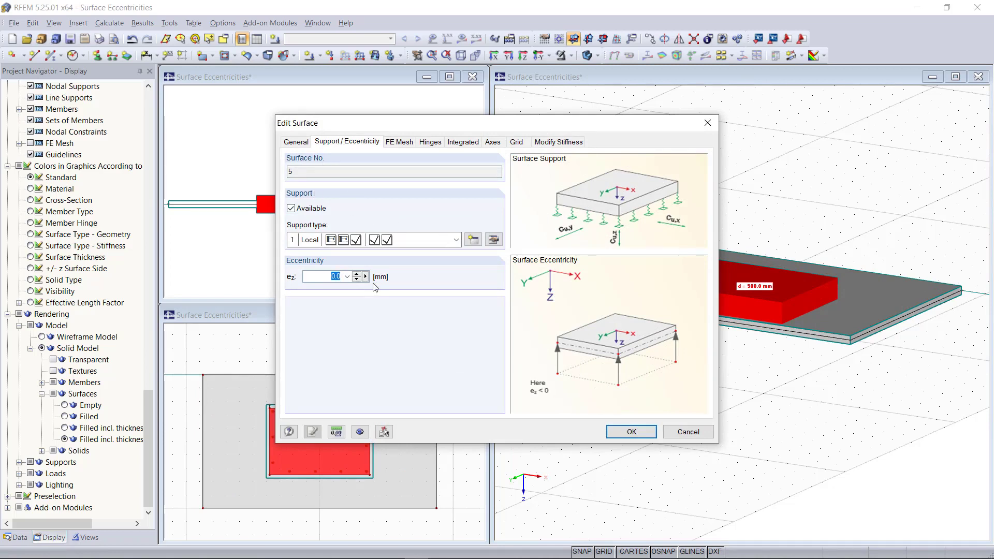
{"action": "type", "text": "150"}
{"action": "left_click", "coordinate": [644, 433]}
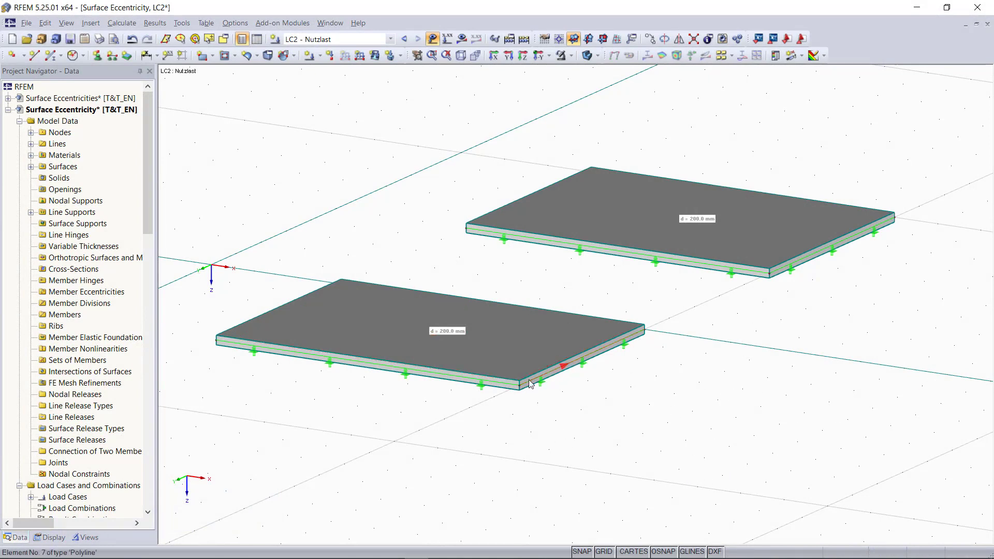
Give the front 200 mm slab a surface eccentricity that raises it above its line supports
{"action": "left_click", "coordinate": [565, 365]}
{"action": "left_click", "coordinate": [598, 435]}
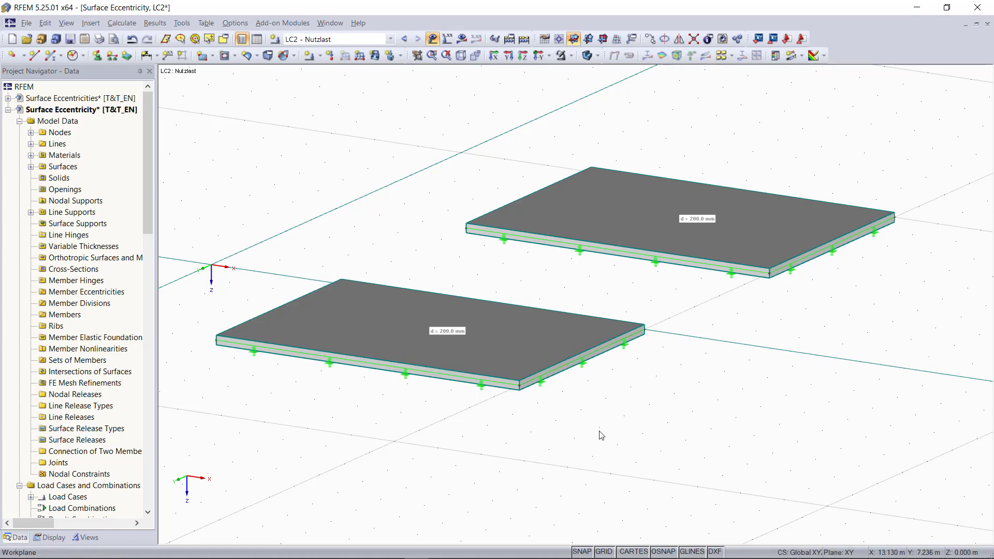
{"action": "left_click", "coordinate": [469, 370]}
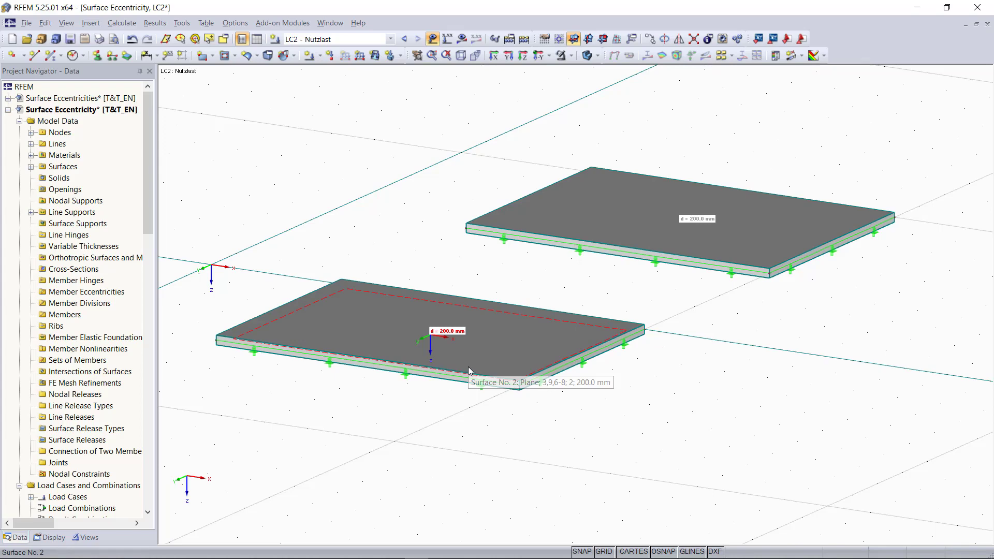
{"action": "double_click", "coordinate": [470, 371]}
{"action": "double_click", "coordinate": [329, 276]}
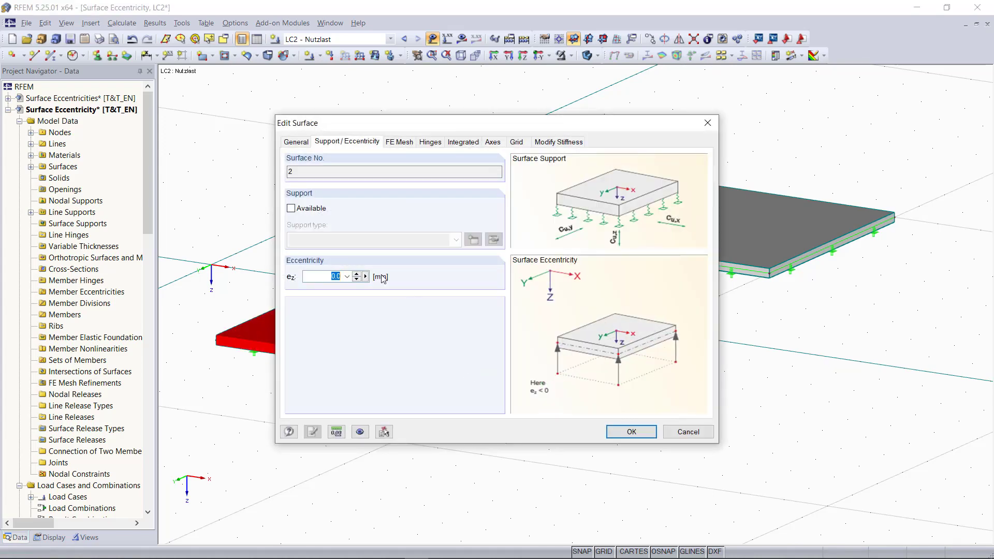
{"action": "key", "text": "BackSpace"}
{"action": "key", "text": "Return"}
{"action": "left_click", "coordinate": [541, 431]}
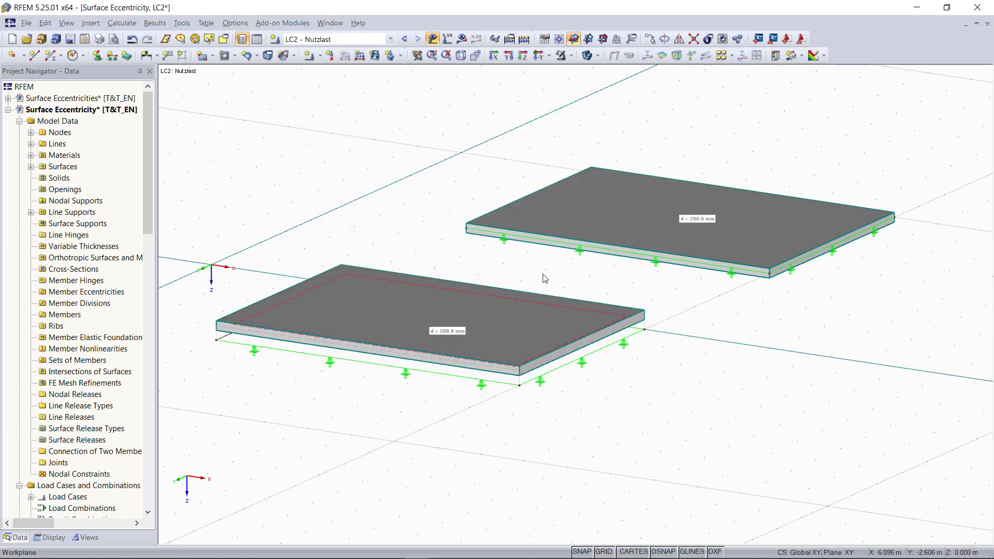
Apply a uniform surface load of 2.5 kN/m² in the global ZL direction to both slabs in load case LC2
{"action": "left_click", "coordinate": [374, 55]}
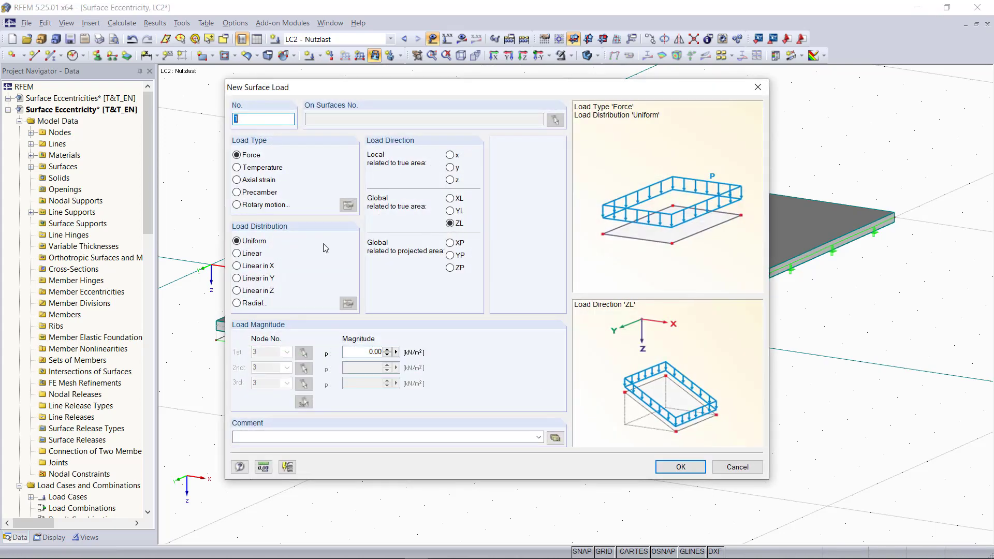
{"action": "left_click", "coordinate": [364, 354]}
{"action": "type", "text": "2,5"}
{"action": "left_click", "coordinate": [680, 466]}
{"action": "left_click", "coordinate": [508, 326]}
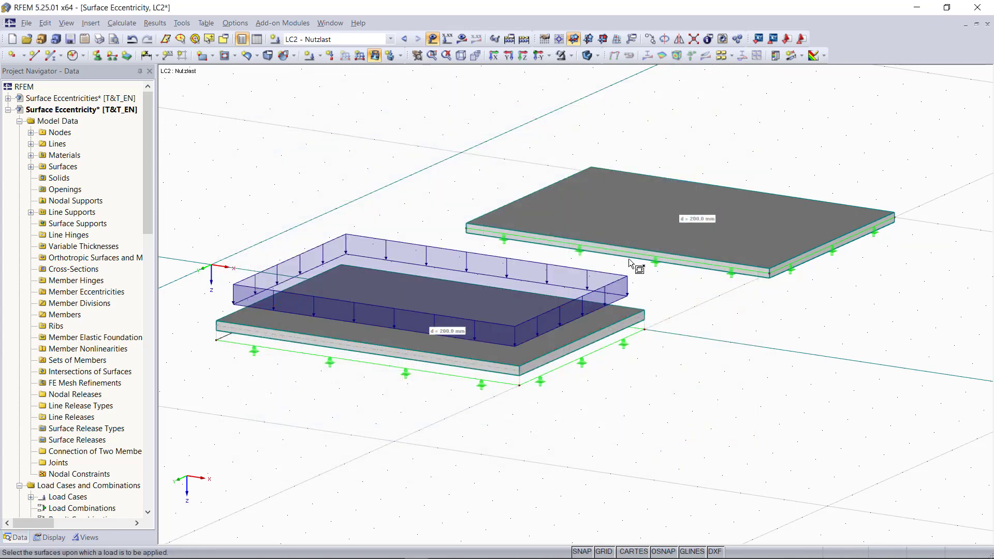
{"action": "left_click", "coordinate": [676, 224]}
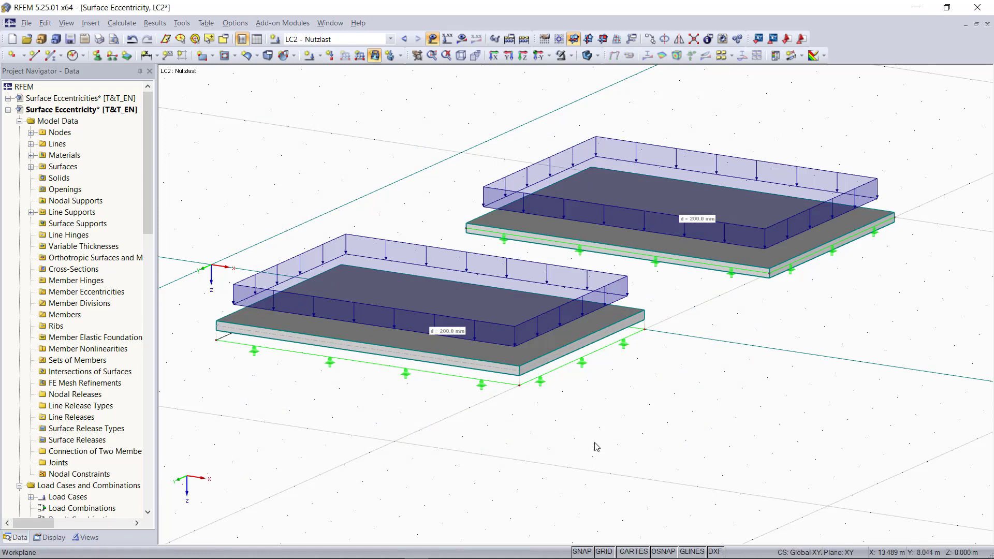
{"action": "key", "text": "Escape"}
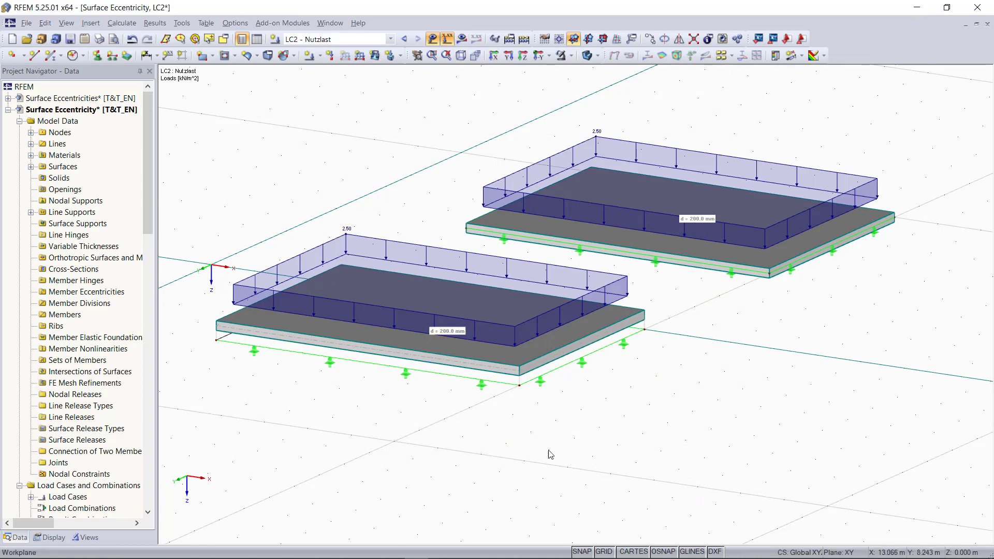
Display the LC2 results for both slabs in a render mode that shows the contours without solid slab thickness
{"action": "left_click", "coordinate": [524, 40]}
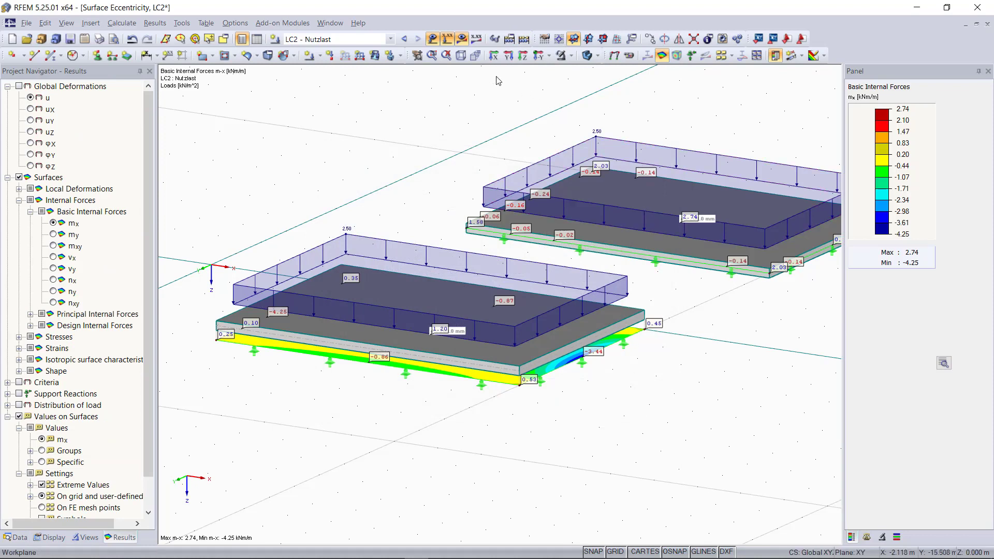
{"action": "left_click", "coordinate": [601, 57]}
{"action": "left_click", "coordinate": [641, 99]}
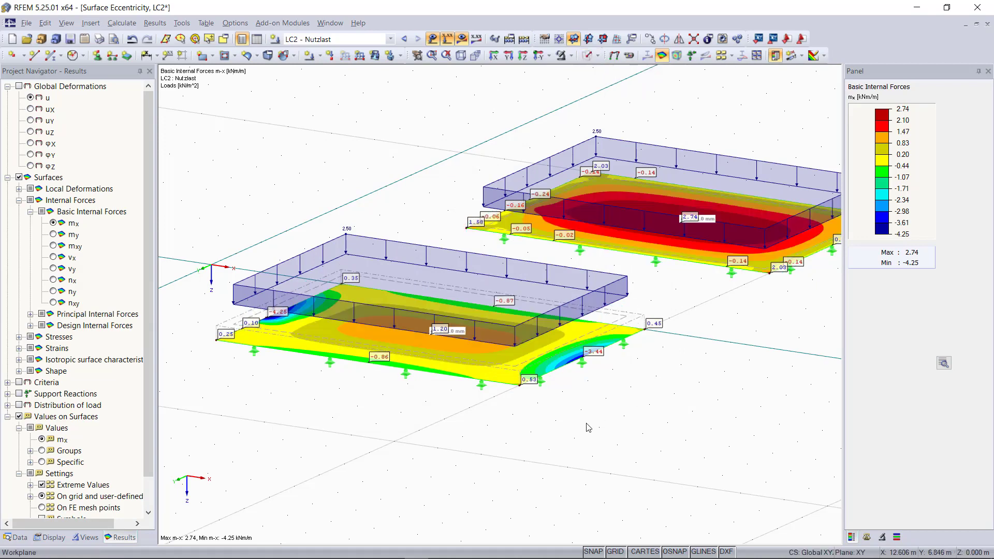
Hide the surface loads and their values, leaving the result contours of both slabs in view
{"action": "left_click", "coordinate": [447, 40]}
{"action": "left_click", "coordinate": [432, 39]}
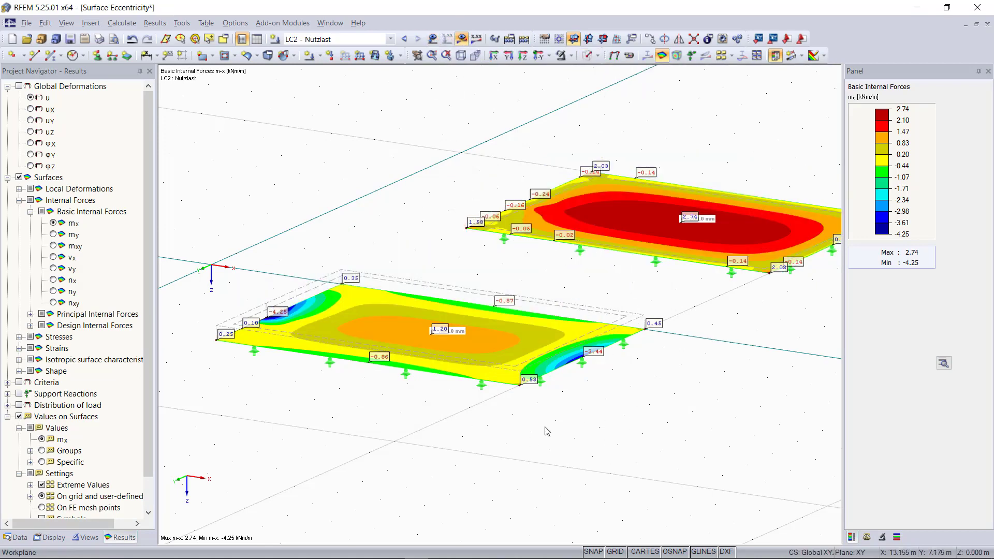
{"action": "scroll", "coordinate": [499, 443], "scroll_direction": "down", "scroll_amount": 1}
{"action": "scroll", "coordinate": [719, 450], "scroll_direction": "up", "scroll_amount": 1}
{"action": "scroll", "coordinate": [666, 434], "scroll_direction": "down", "scroll_amount": 1}
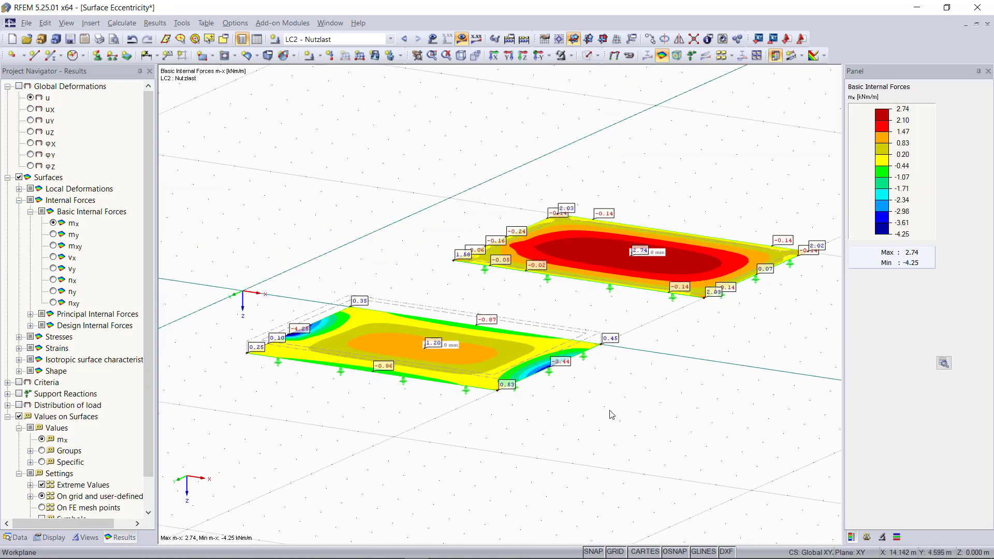
Compare the basic internal forces my and mx between the eccentric slab and the slab without eccentricity
{"action": "left_click", "coordinate": [55, 234]}
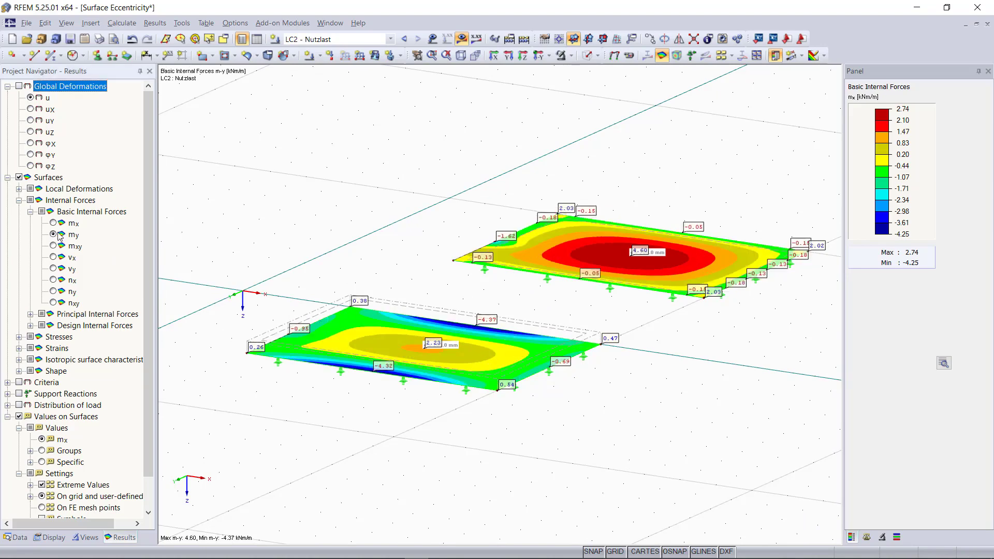
{"action": "left_click", "coordinate": [56, 224]}
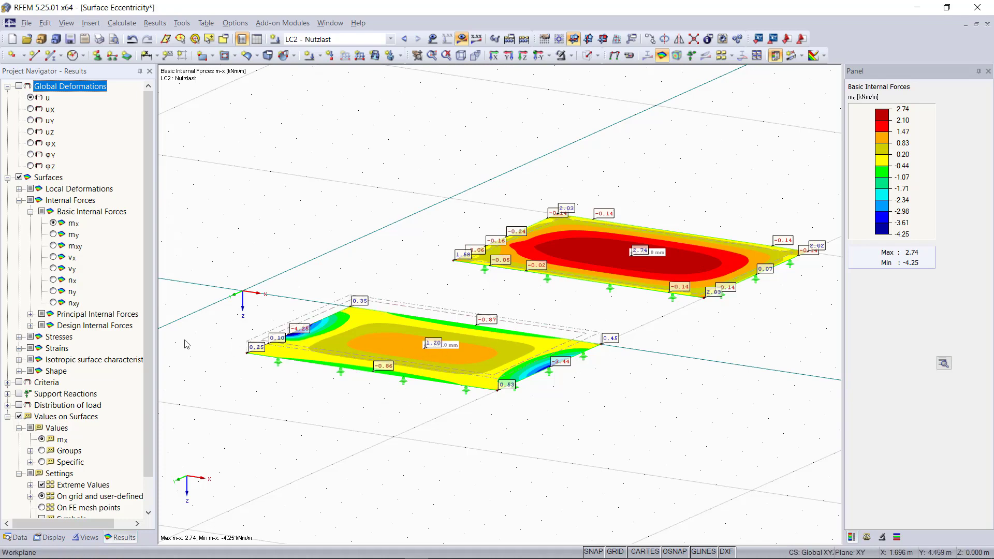
{"action": "left_click", "coordinate": [54, 234]}
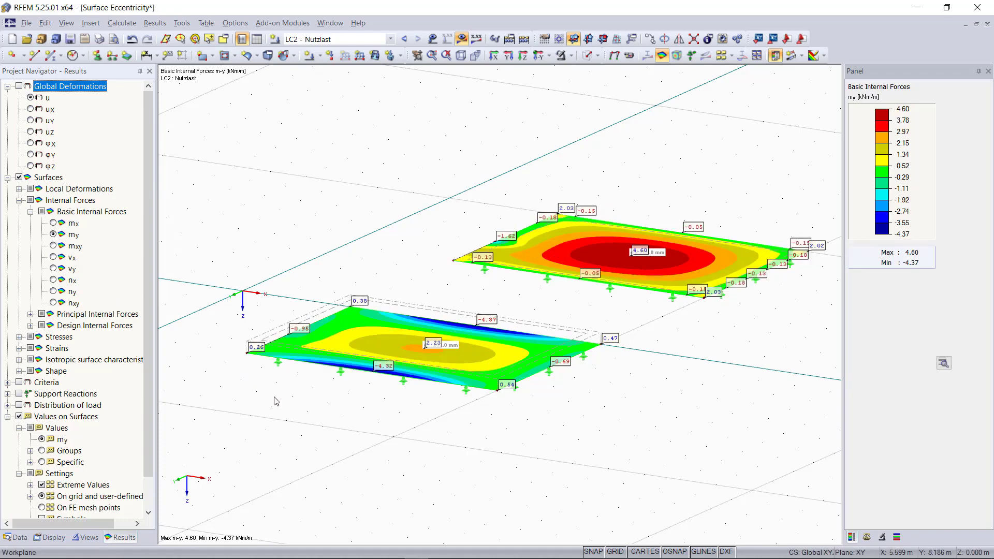
{"action": "left_click", "coordinate": [54, 222]}
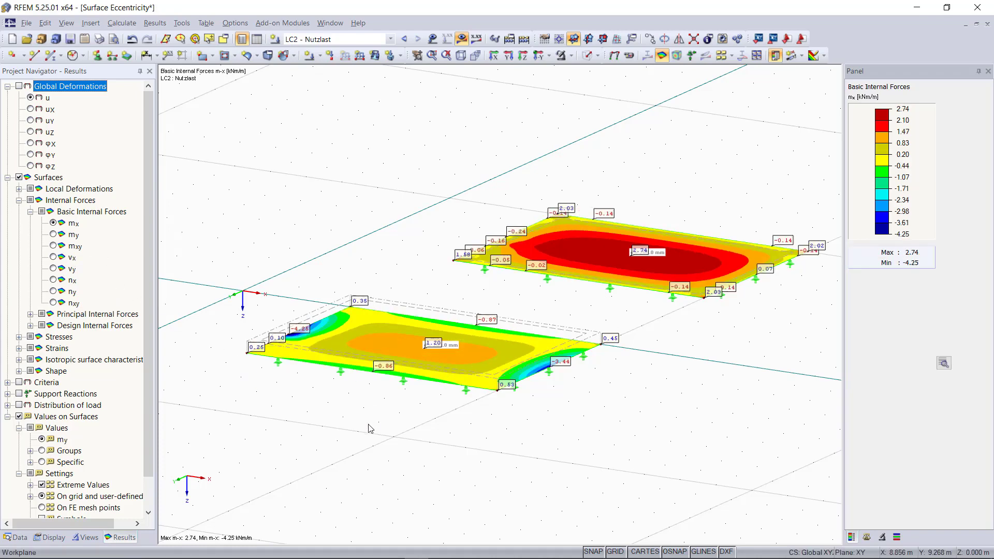